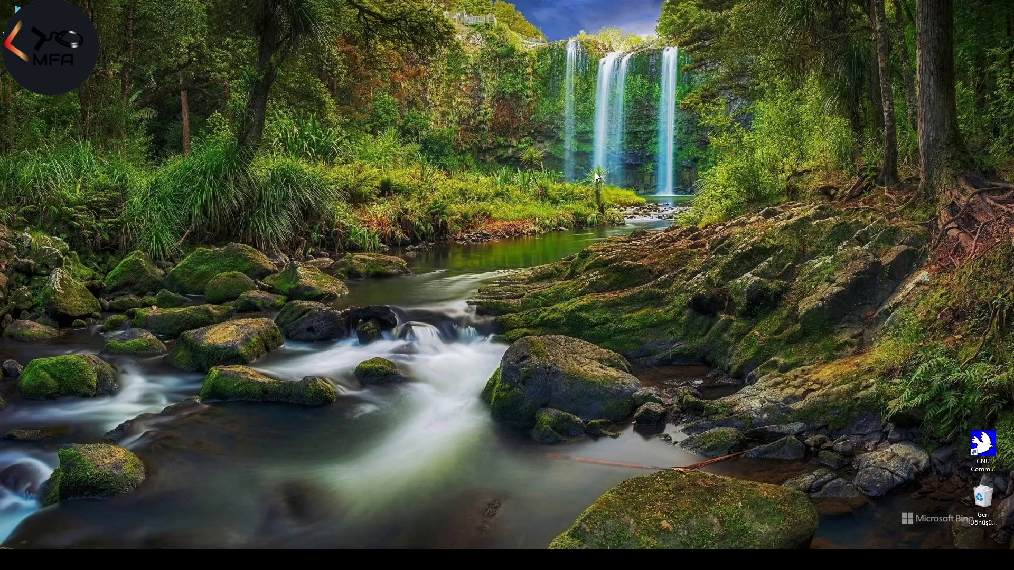
Step: Open Olay Görüntüleyicisi (Event Viewer) from Windows search and maximize its window
key(super)
text(olay)
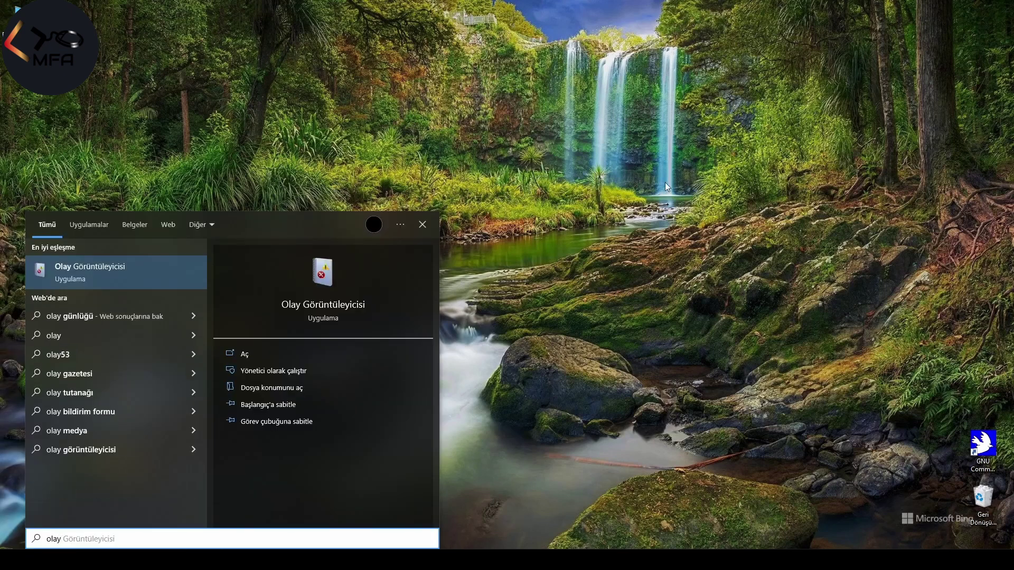
click(92, 271)
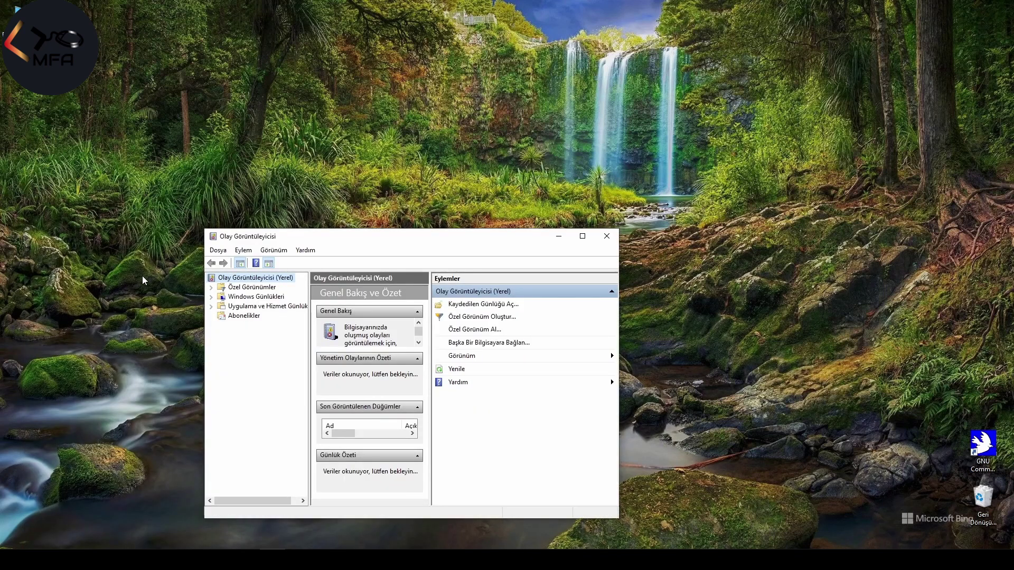
double_click(390, 237)
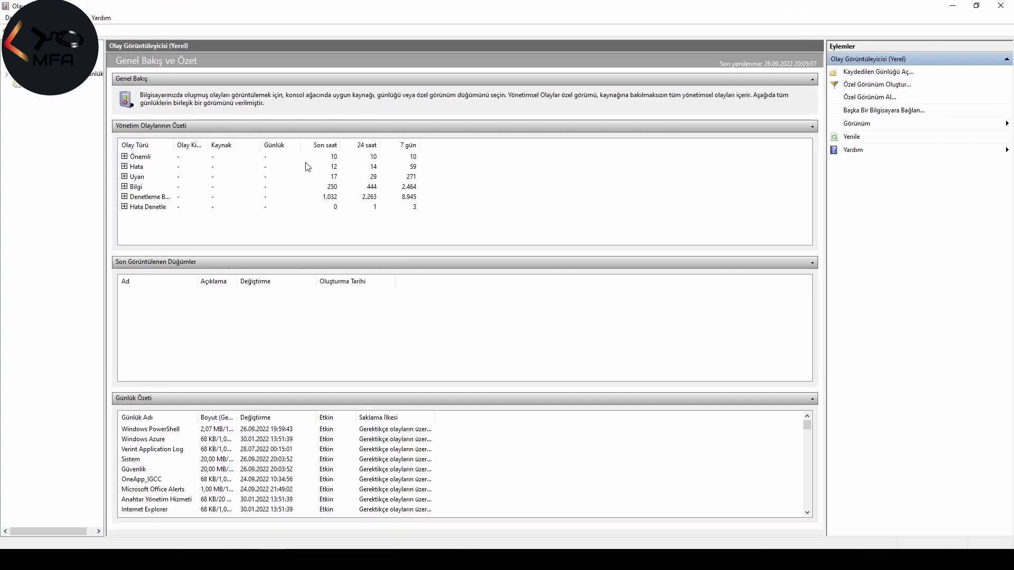
Step: Start a new custom view and include all Windows Günlükleri logs in its filter
click(879, 85)
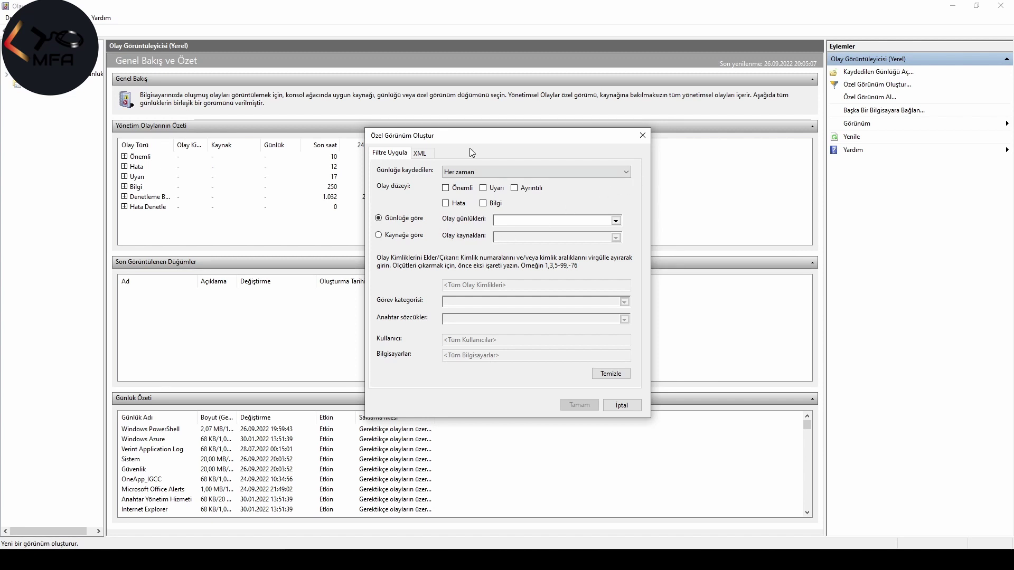
click(616, 221)
click(499, 230)
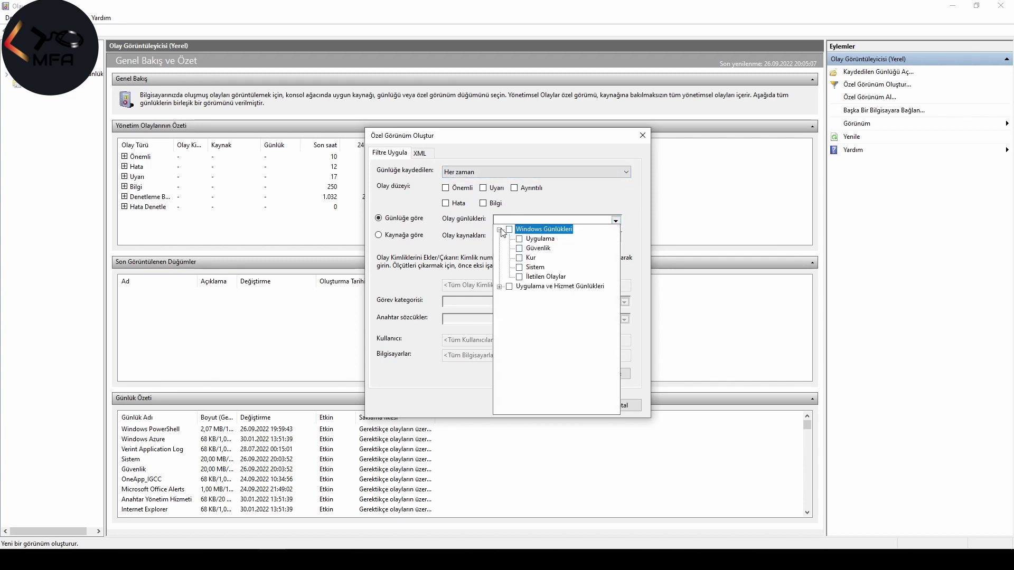
click(509, 230)
click(531, 204)
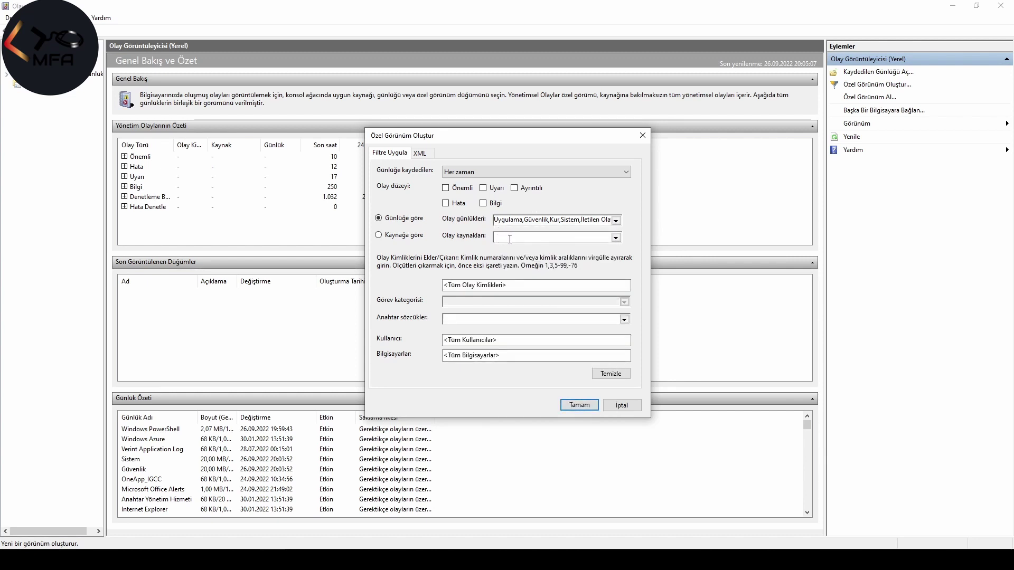
Step: Restrict the custom view filter to the MsiInstaller event source and event ID 11724
click(615, 238)
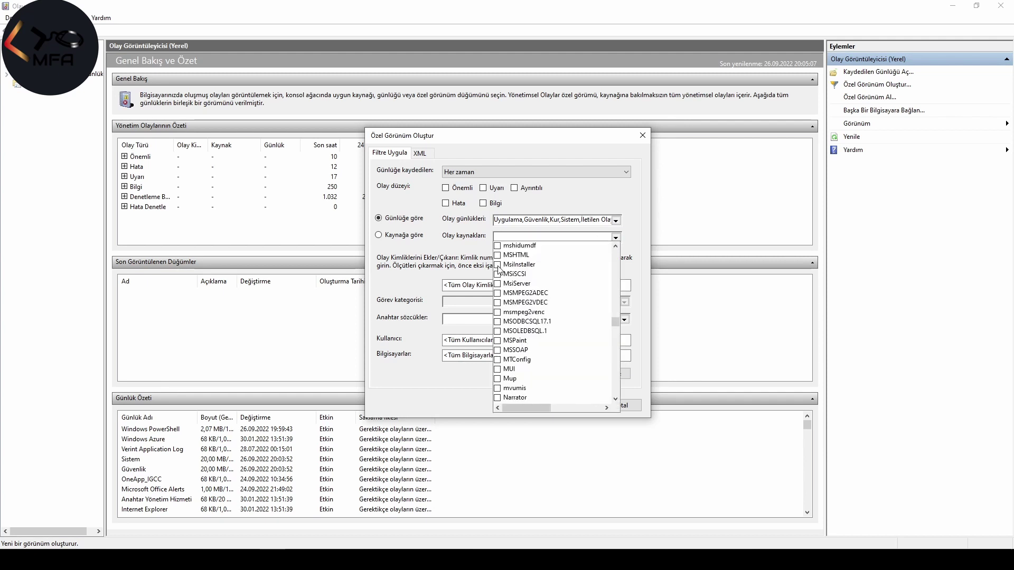
click(497, 265)
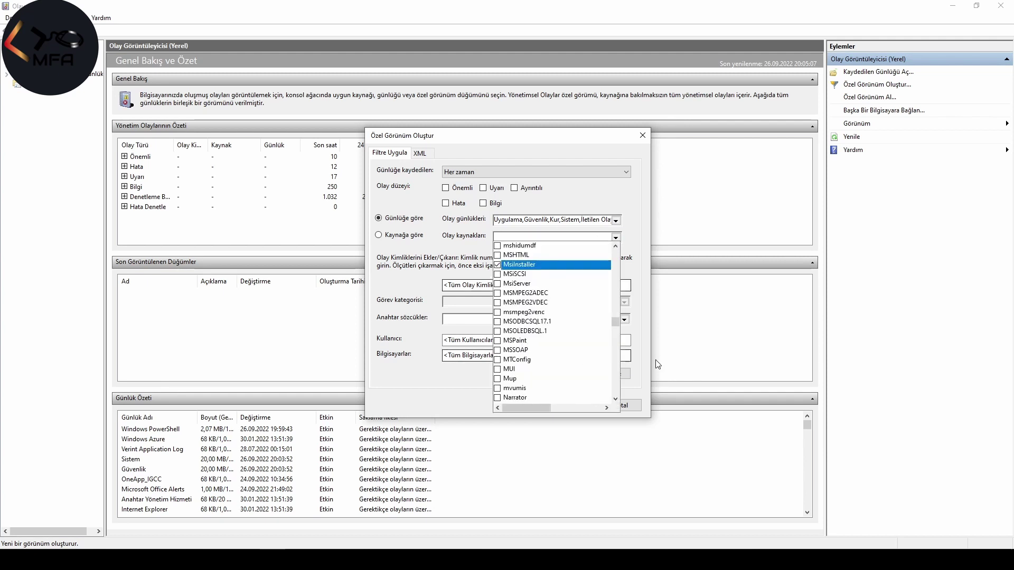
click(628, 267)
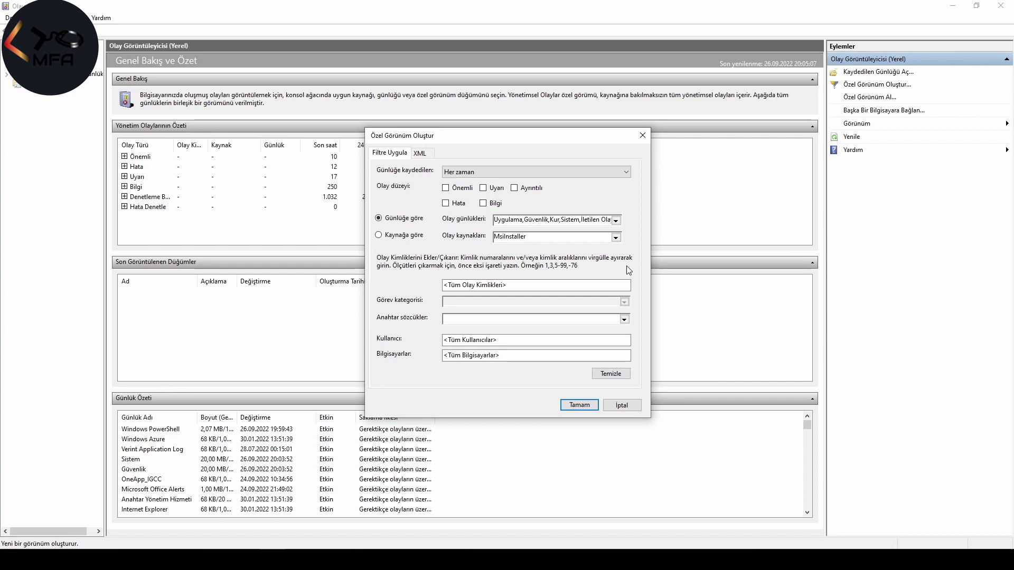
click(466, 284)
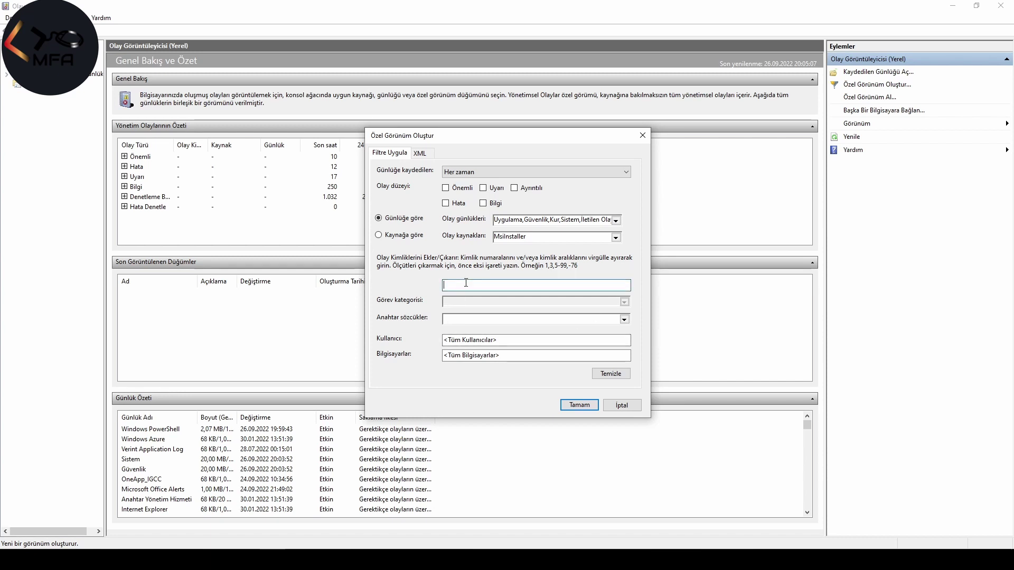
text(11724)
Step: Save the MsiInstaller filter as the custom view Yeni Görünüm, overwriting the existing view
click(579, 404)
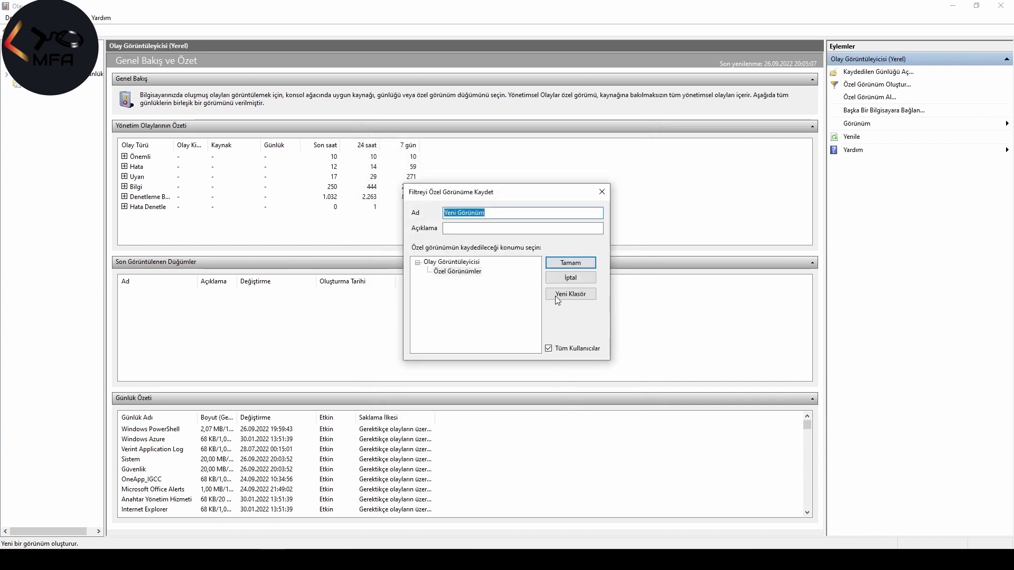
click(568, 263)
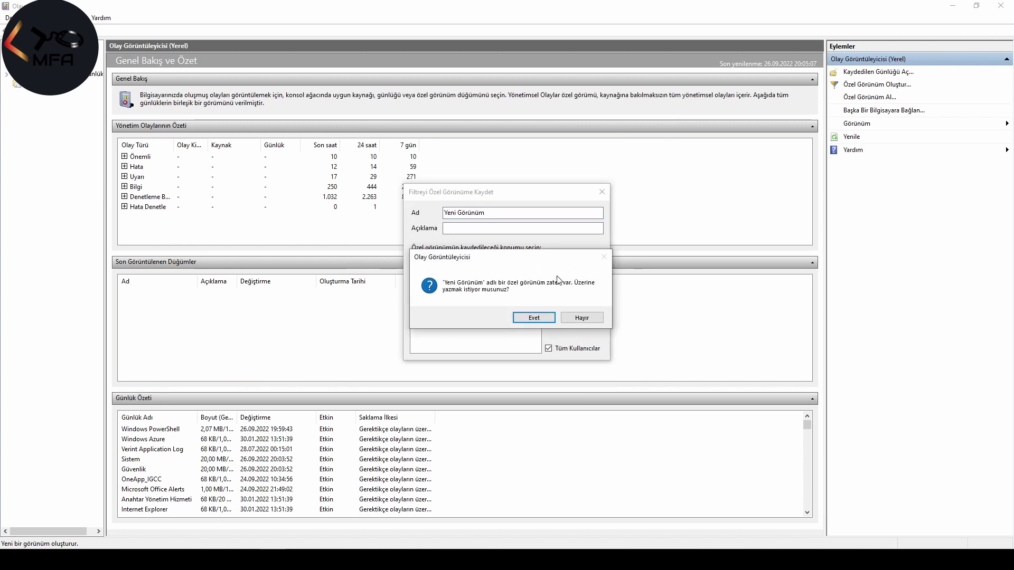
click(534, 320)
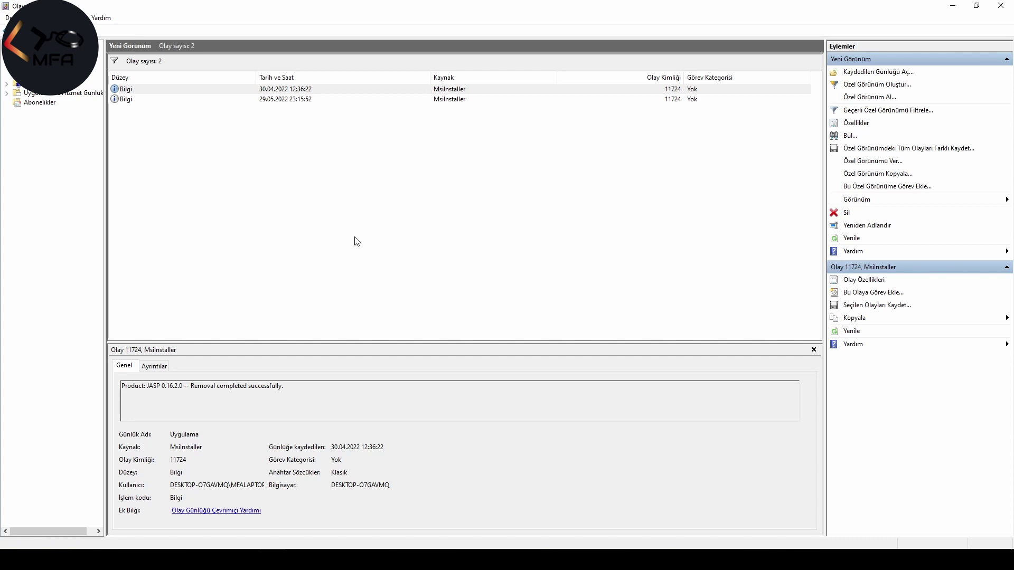
Step: Examine the 29.05.2022 MsiInstaller event's product name, logged date and removal message
click(132, 100)
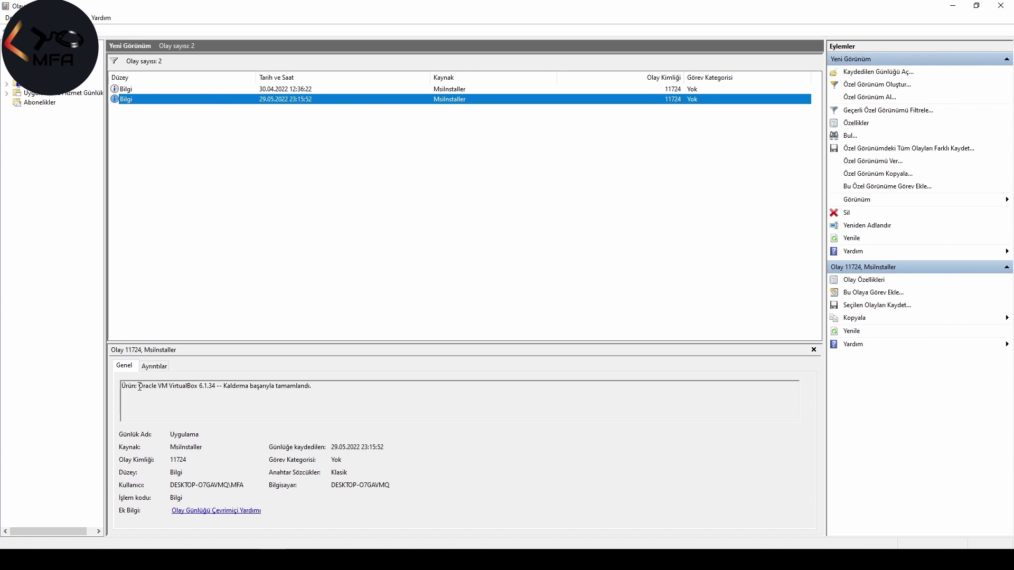
drag(139, 387, 176, 386)
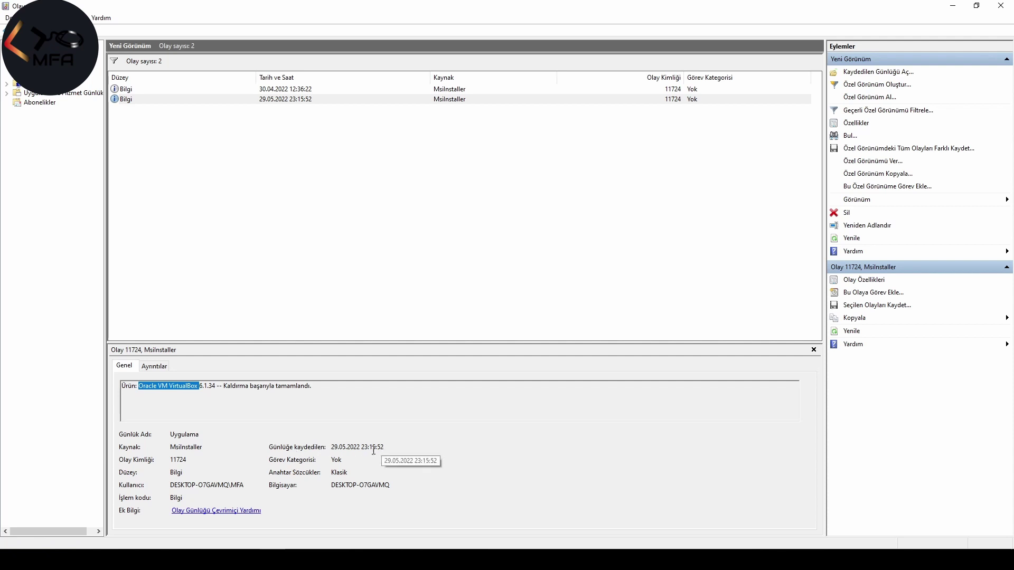
drag(334, 447, 367, 447)
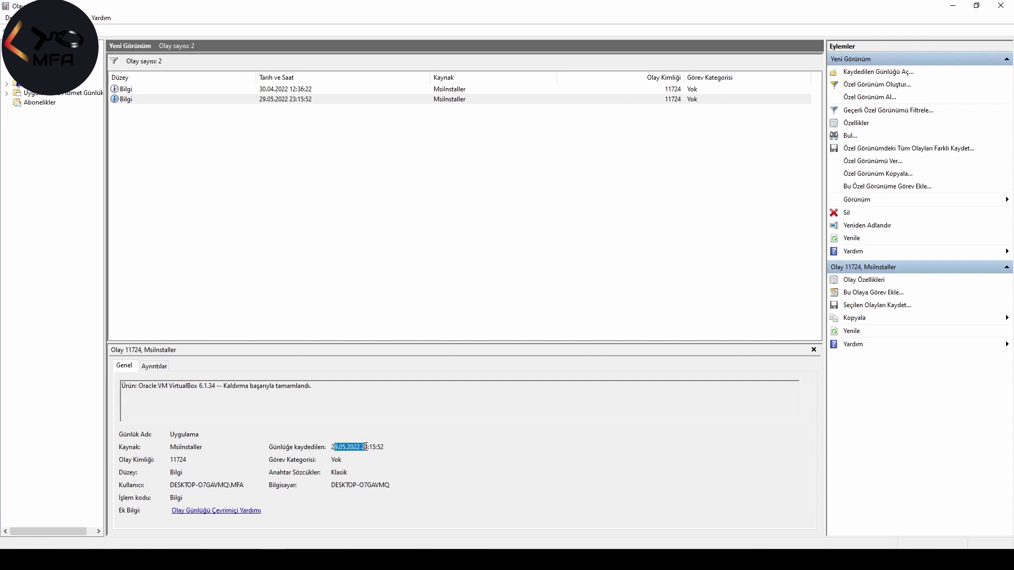
click(385, 448)
drag(224, 388, 321, 388)
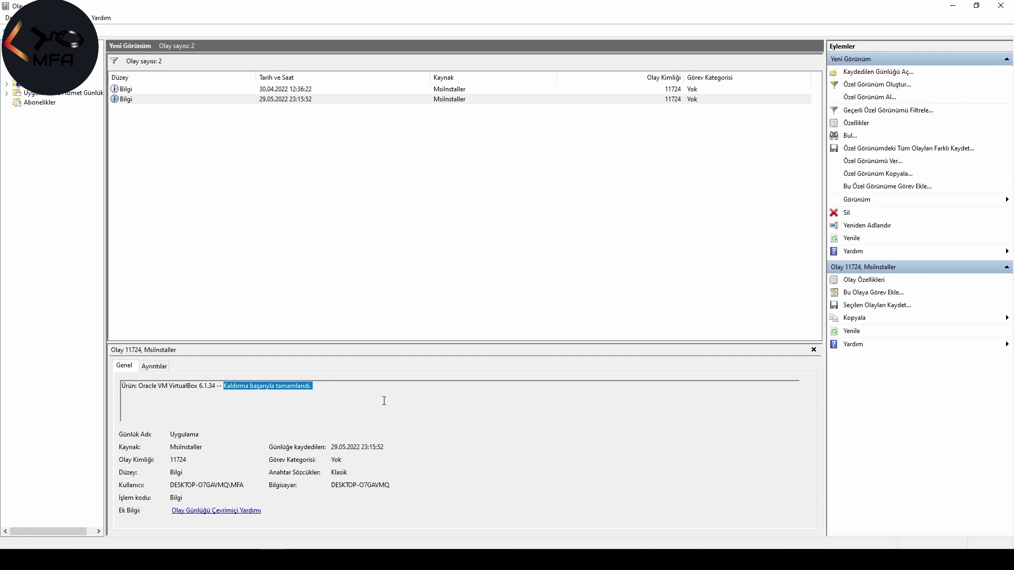
Step: Set up a new custom view filter for event ID 6006 in the Sistem log
click(867, 85)
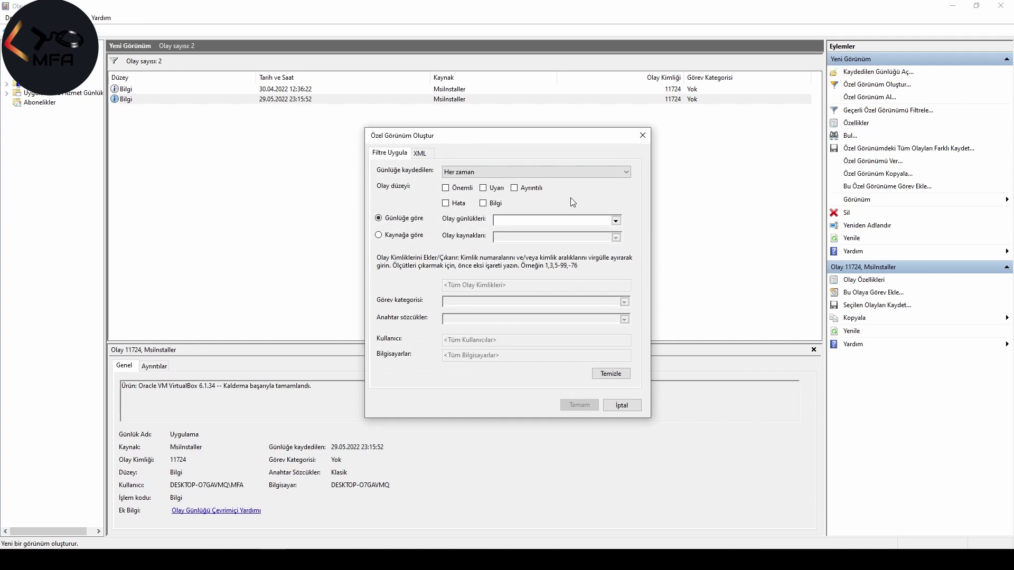
click(615, 220)
click(499, 230)
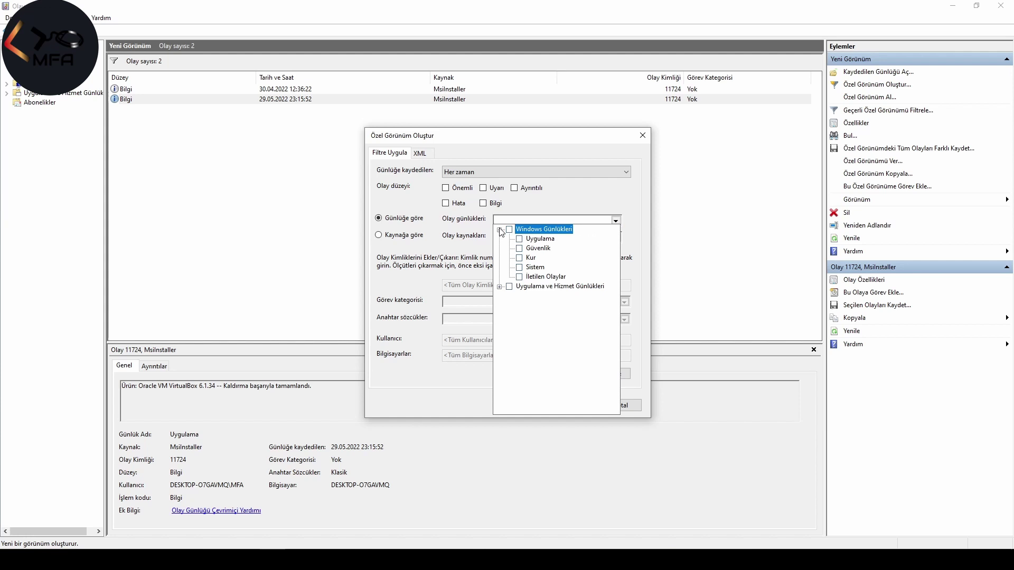
click(520, 267)
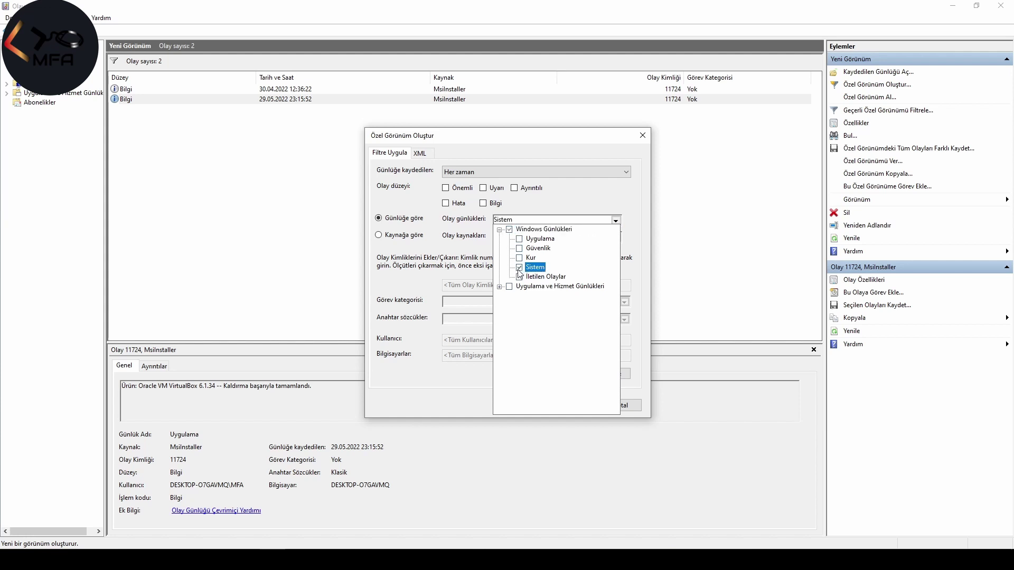
click(635, 235)
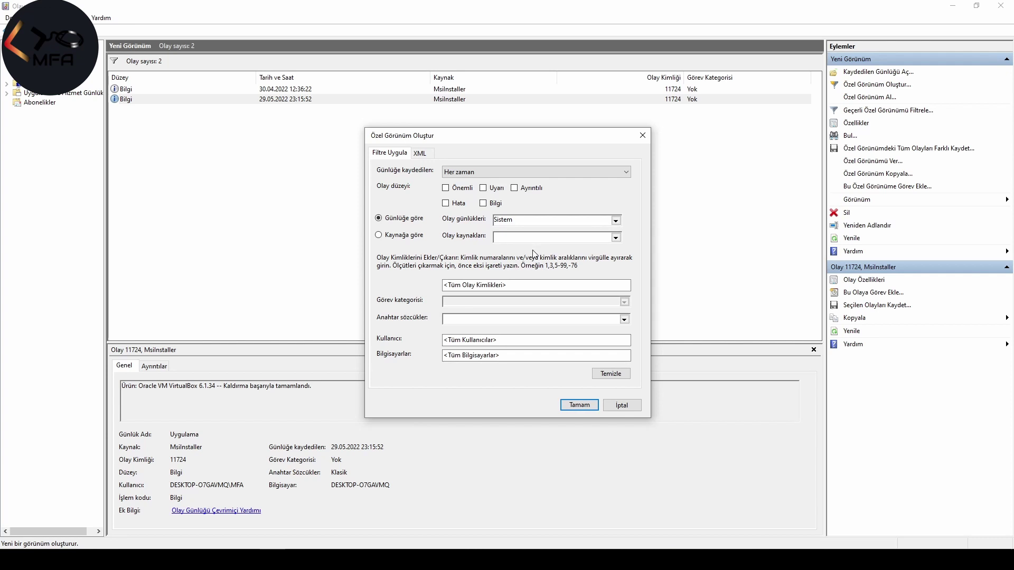
click(468, 288)
text(6006)
Step: Save the event ID 6006 filter as Yeni Görünüm, overwriting the existing custom view
click(572, 406)
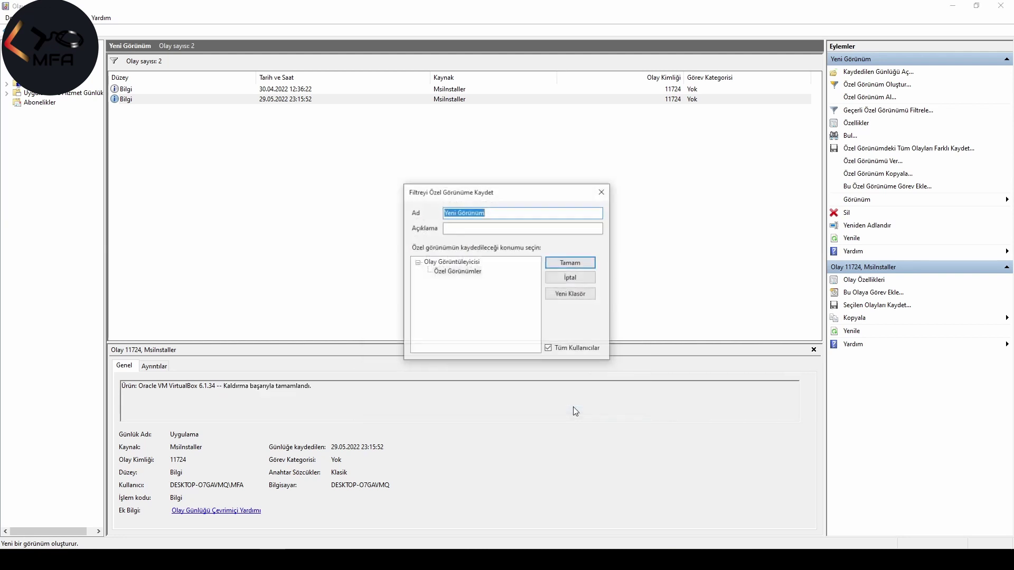
click(560, 263)
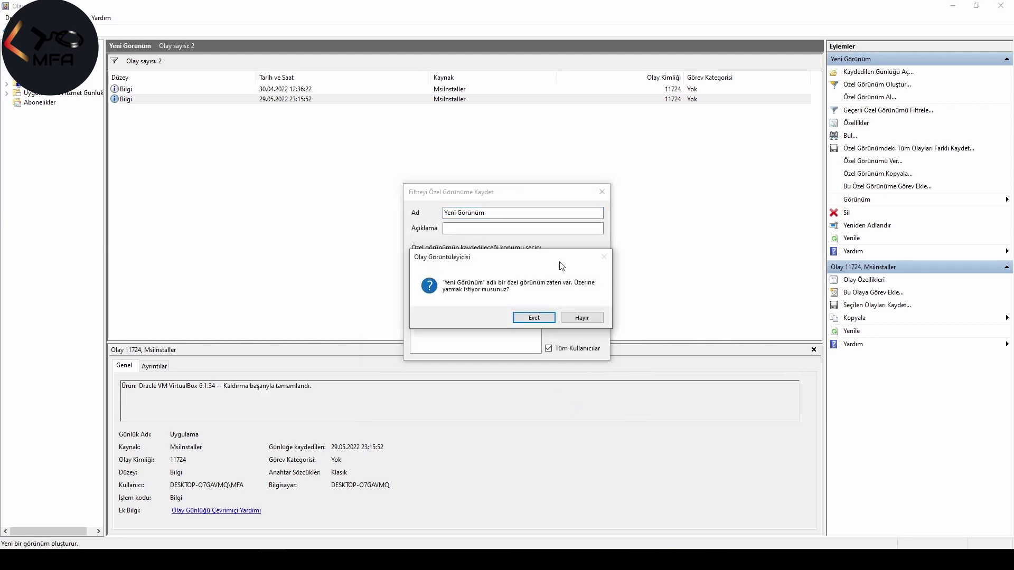
click(528, 319)
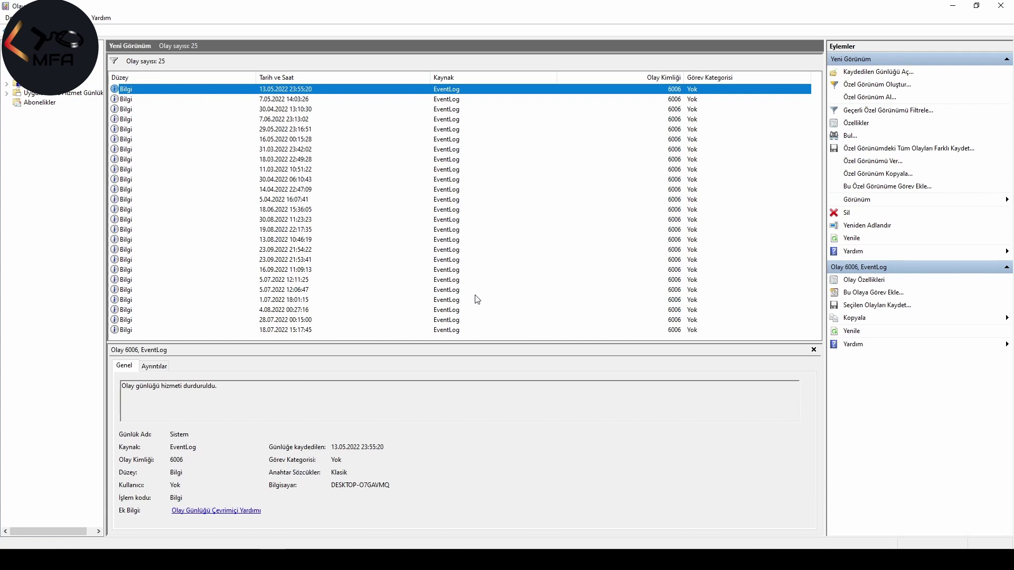
Step: Examine the logged date and description of the 7.06.2022 EventLog event
click(246, 119)
drag(332, 447, 426, 434)
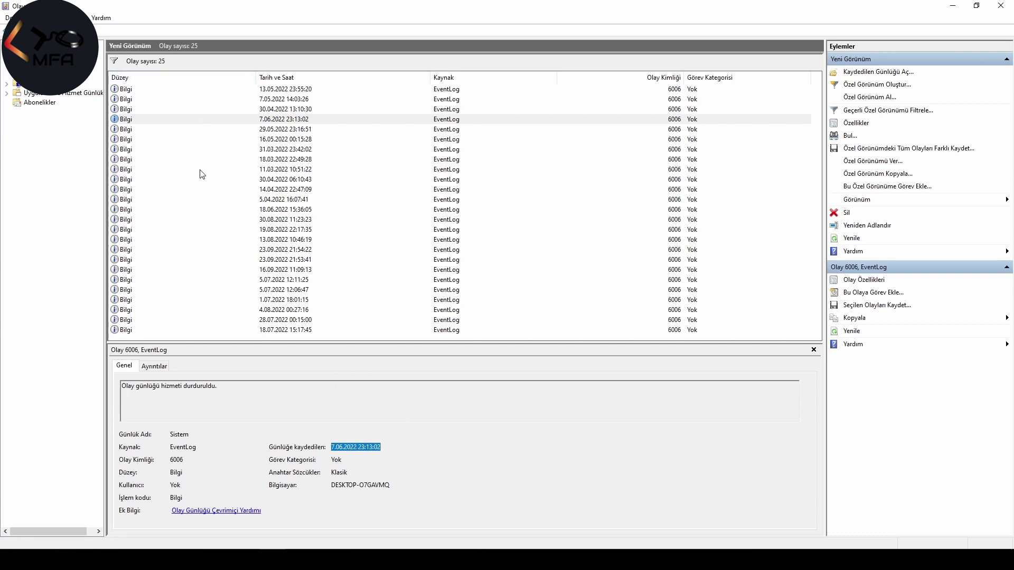
click(144, 381)
Step: Set up a new custom view filter for Hata-level events across all Windows Günlükleri logs
click(892, 86)
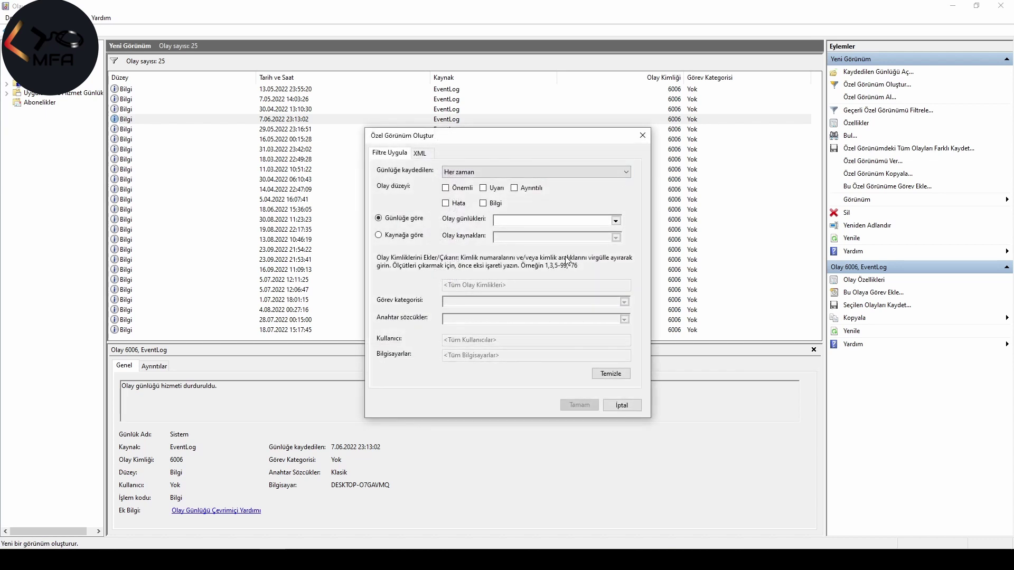
click(448, 205)
click(564, 220)
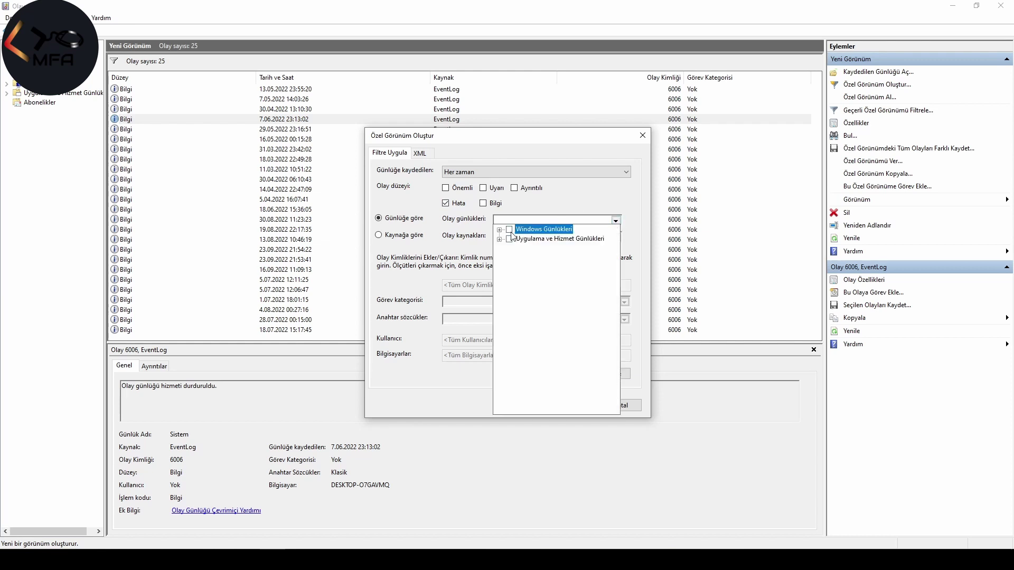
click(510, 230)
click(460, 232)
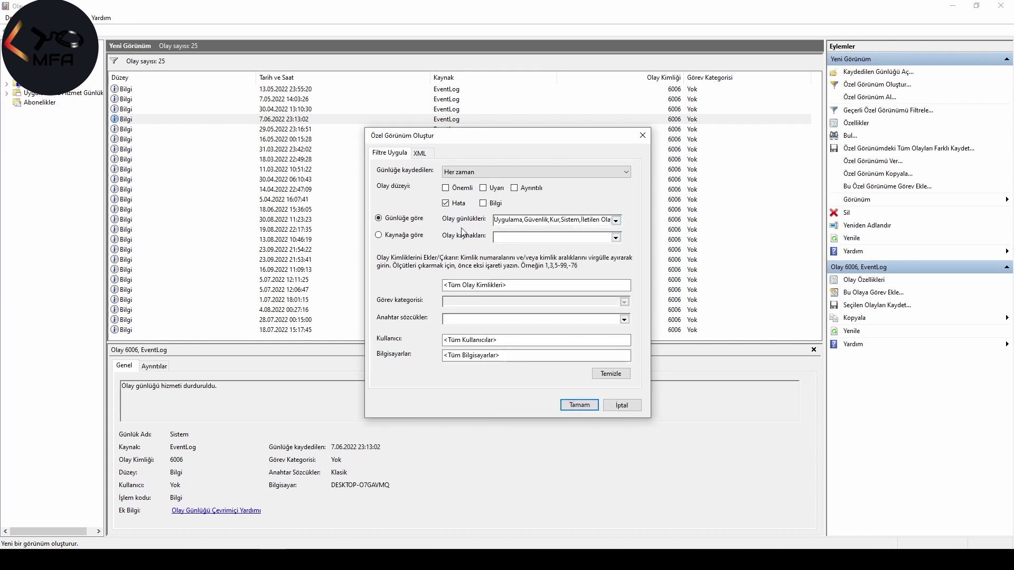
Step: Save the Hata-level filter as Yeni Görünüm, overwriting the existing custom view
click(580, 405)
click(568, 263)
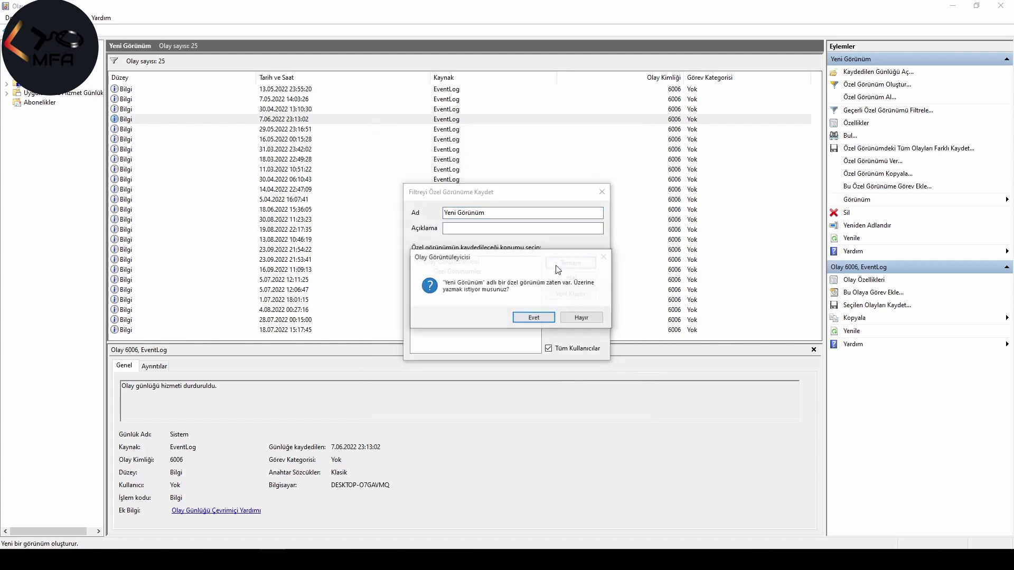
click(535, 317)
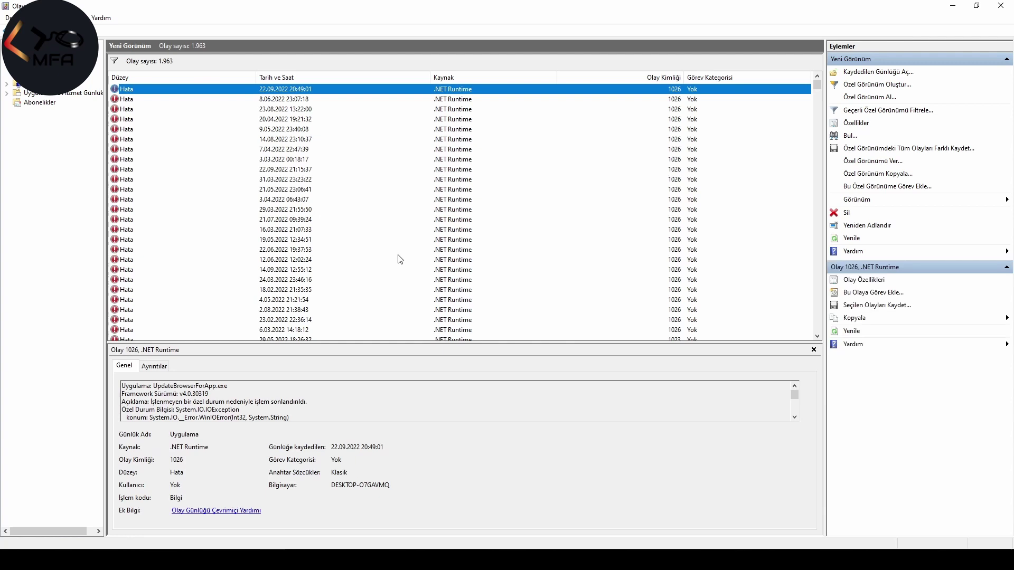
Step: Browse the error events and examine the faulting application, module and logged date of the 27.04.2022 21:06:36 Application Error
click(132, 170)
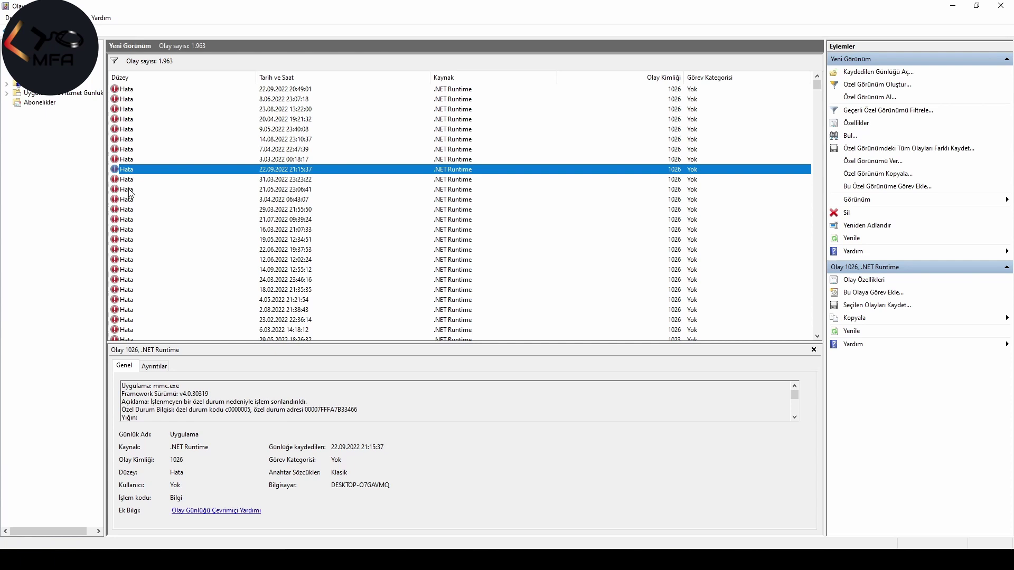
scroll(132, 238, down, 20)
click(139, 299)
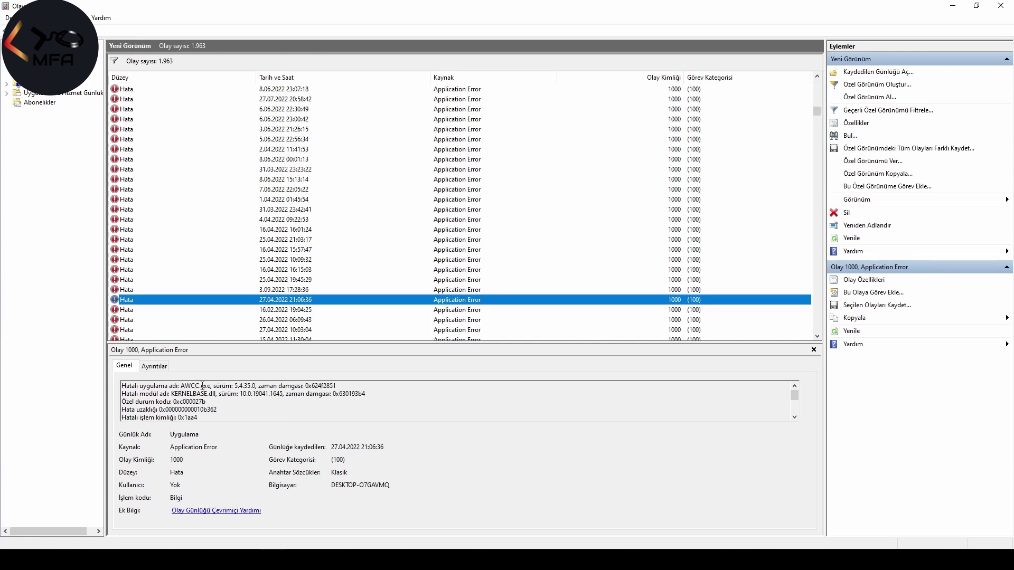
click(223, 388)
drag(213, 386, 335, 386)
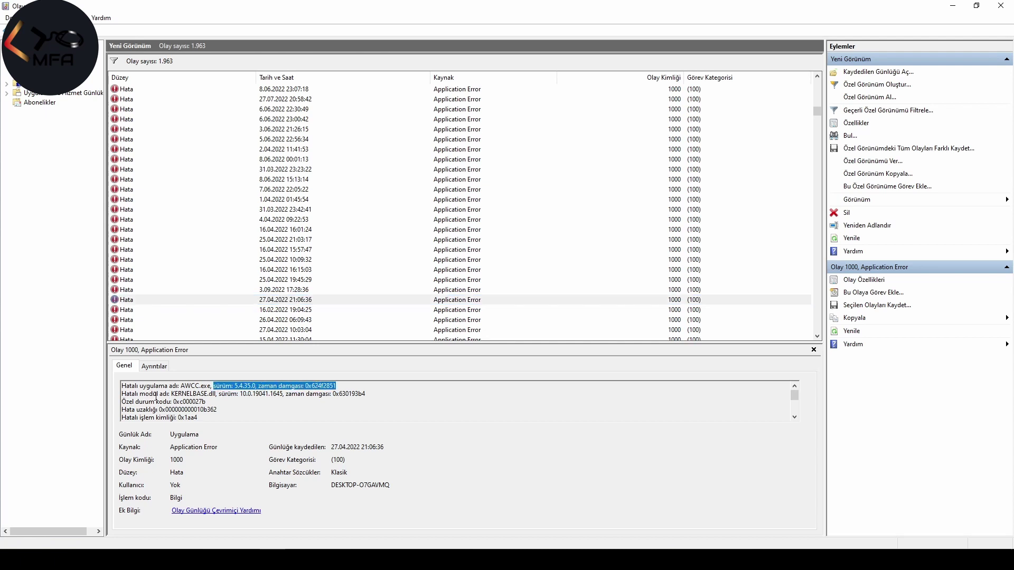
drag(140, 394, 260, 391)
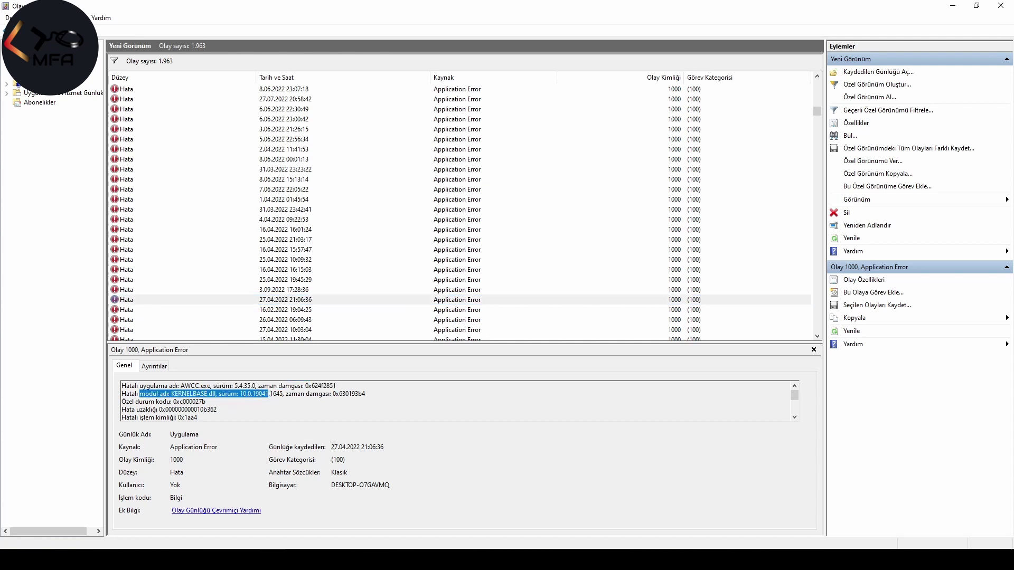
drag(334, 447, 381, 447)
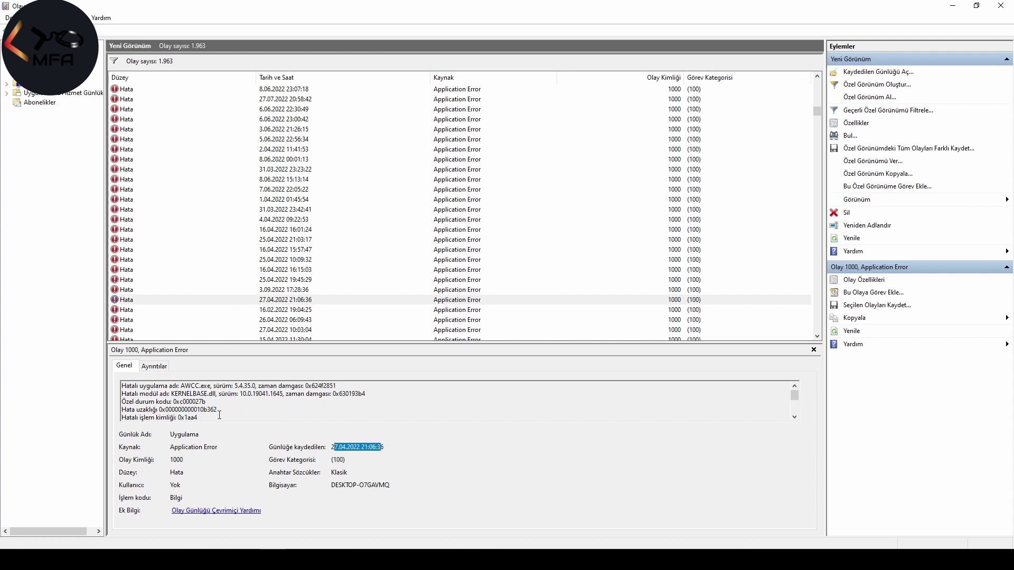
Step: Examine the faulting application path and module path in the description of the 27.04.2022 21:06:36 Application Error
scroll(263, 400, down, 1)
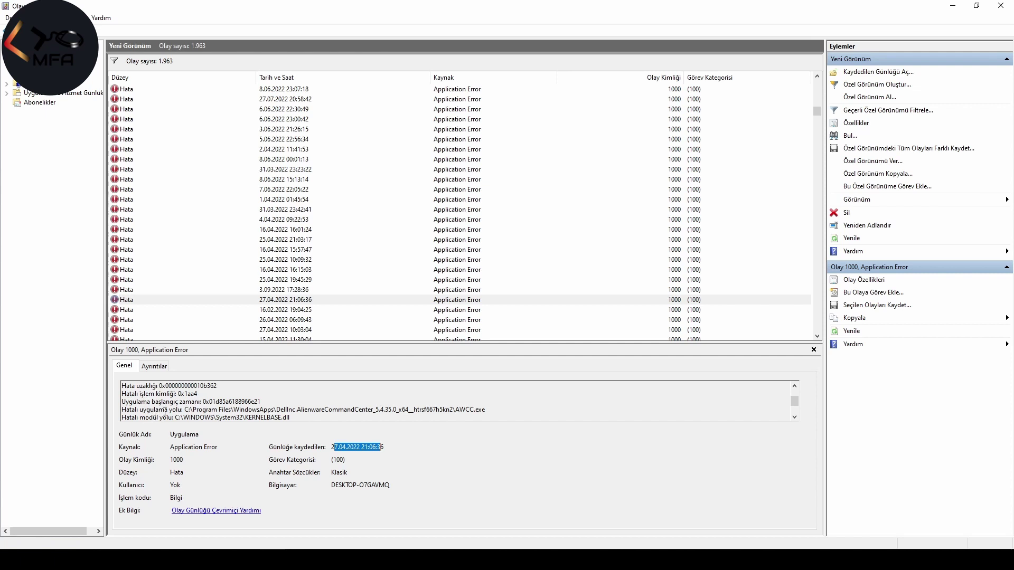
scroll(165, 410, up, 1)
scroll(161, 404, down, 2)
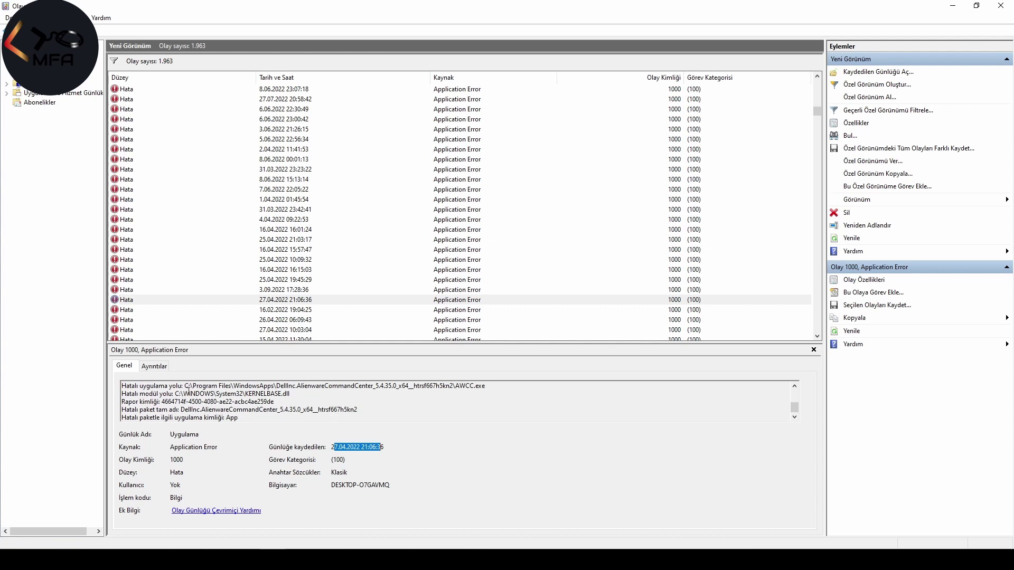
drag(185, 386, 334, 391)
click(282, 408)
scroll(282, 409, up, 2)
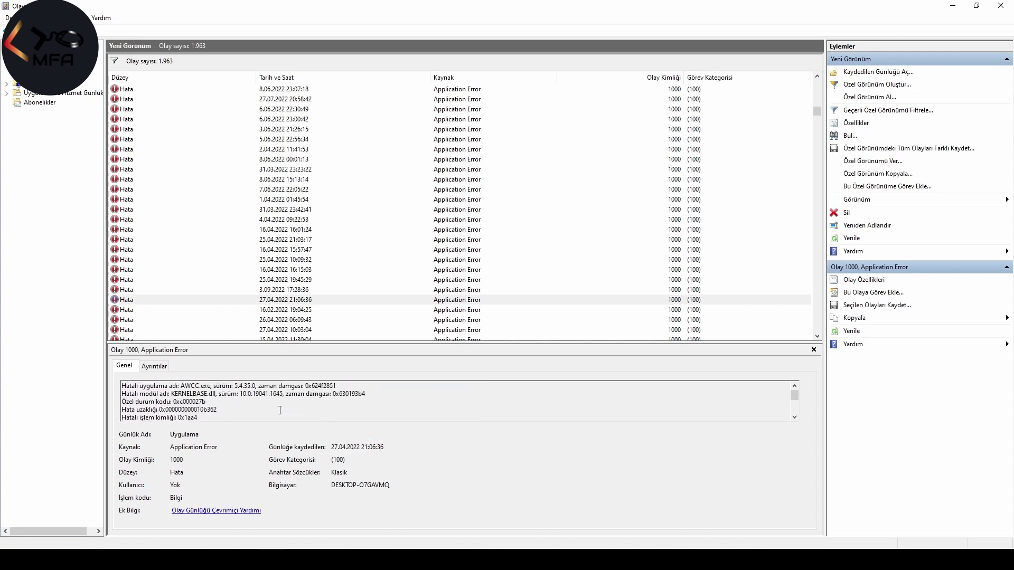
Step: Browse other Application Error events, comparing the faulting applications of entries such as 21.06.2022 09:21:33 and 12.06.2022 19:28:26
scroll(288, 337, down, 8)
scroll(129, 132, up, 4)
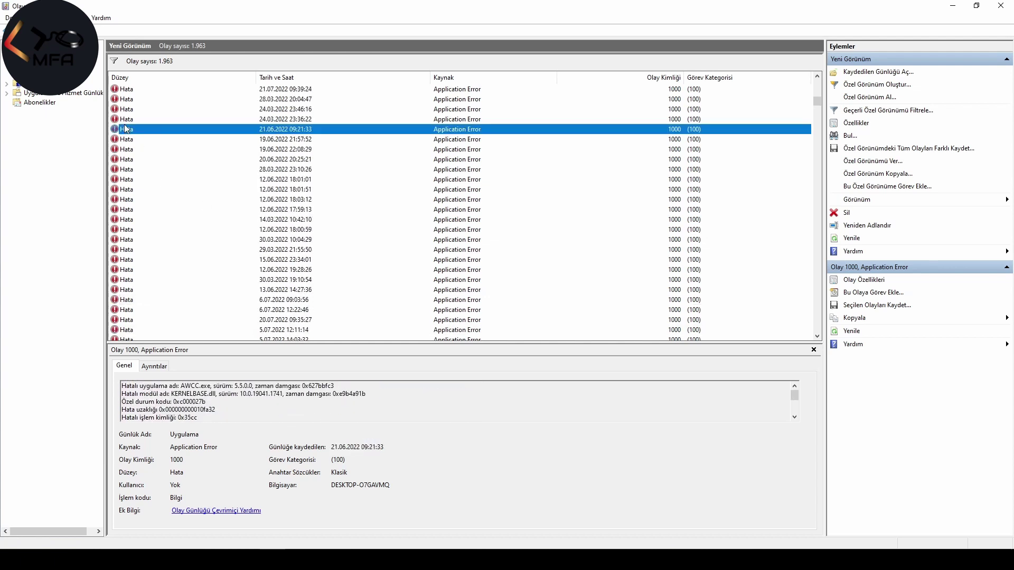
click(128, 129)
click(151, 270)
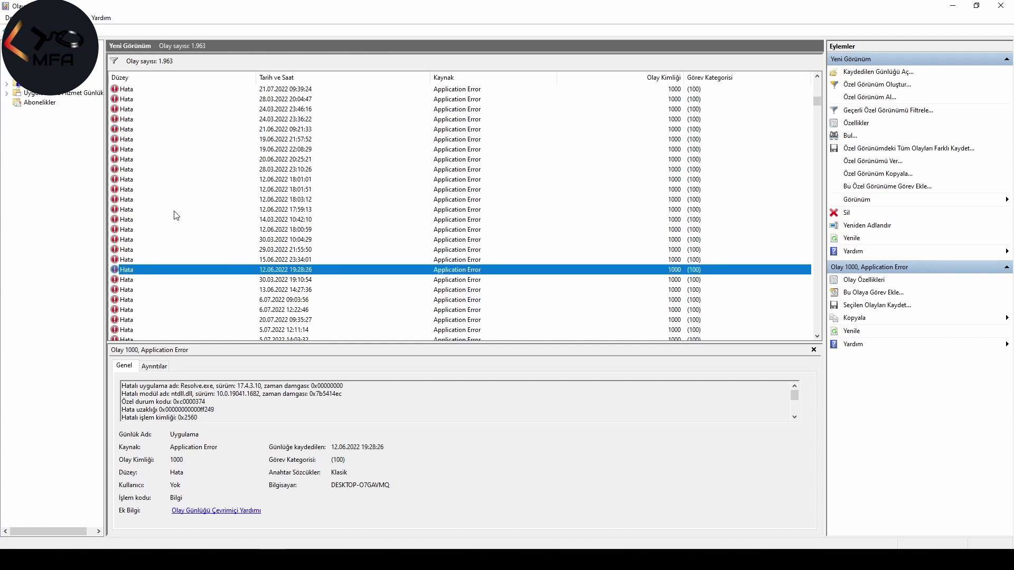
click(175, 211)
click(166, 230)
click(159, 250)
Step: Select the 5.08.2022 00:08:05 Application Error and examine its faulting application path and logged date
key(Page_Down)
key(Page_Down)
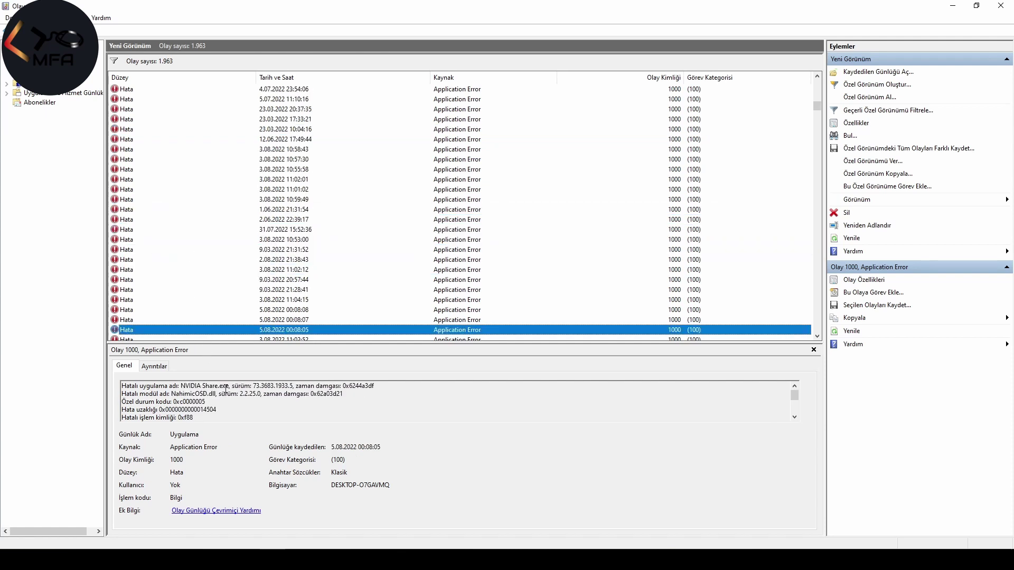
scroll(224, 393, down, 3)
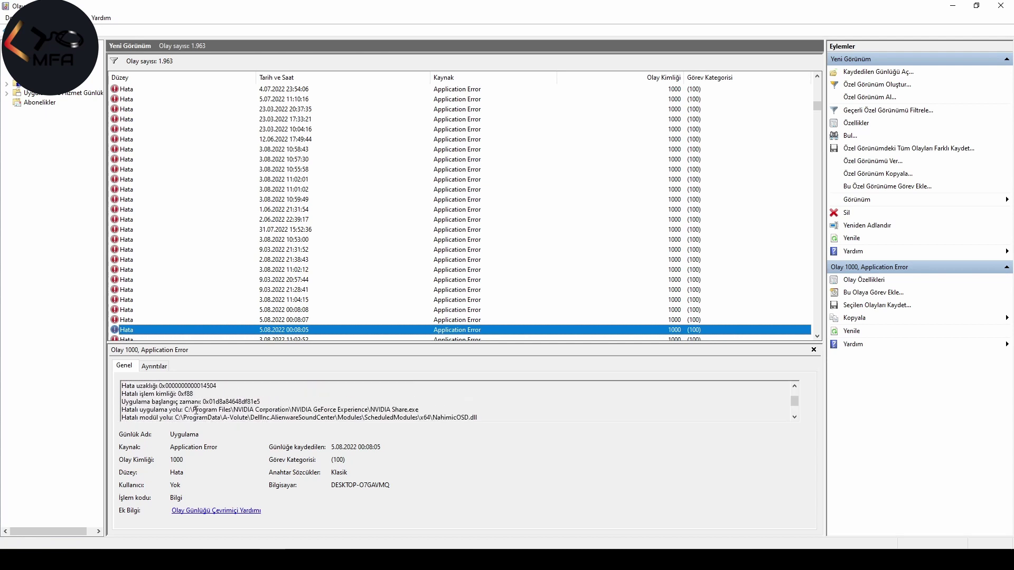
scroll(195, 410, down, 1)
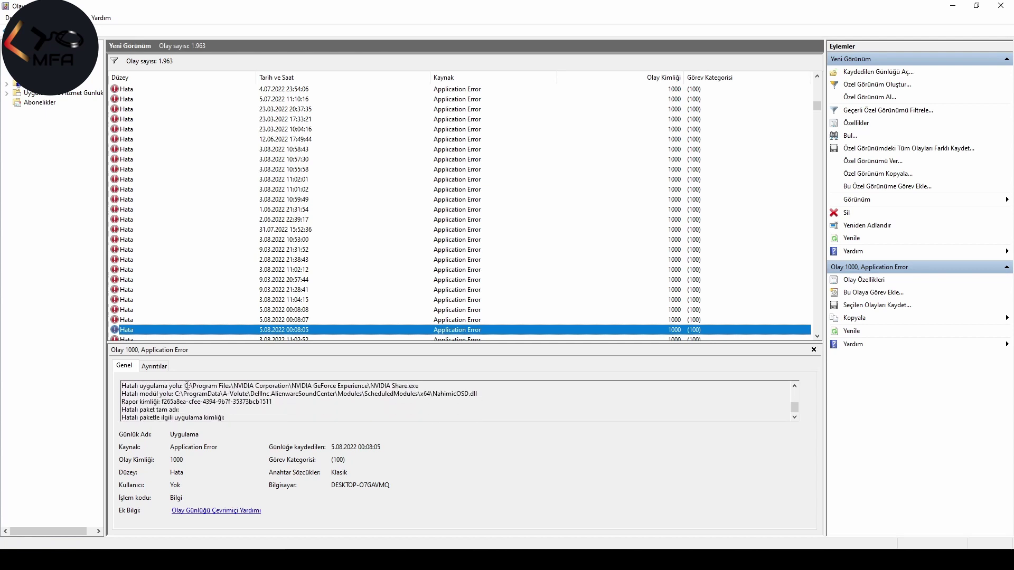
drag(187, 386, 420, 389)
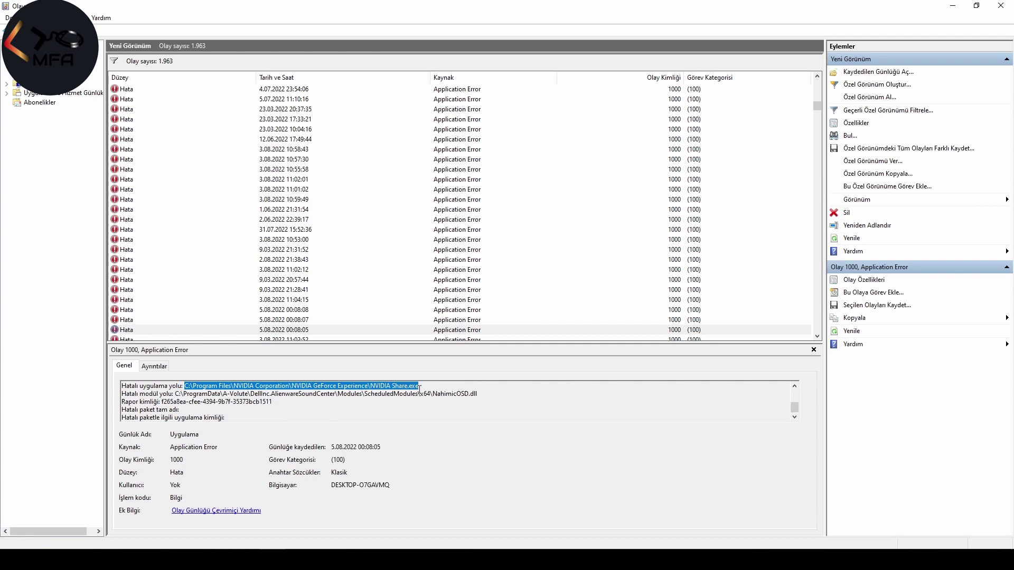
scroll(392, 408, up, 2)
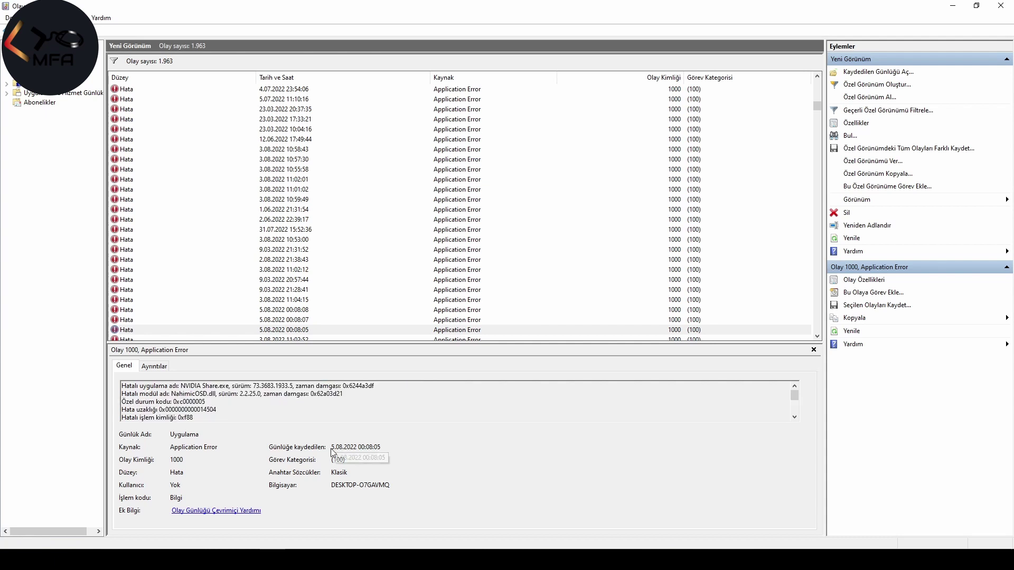
drag(382, 447, 331, 450)
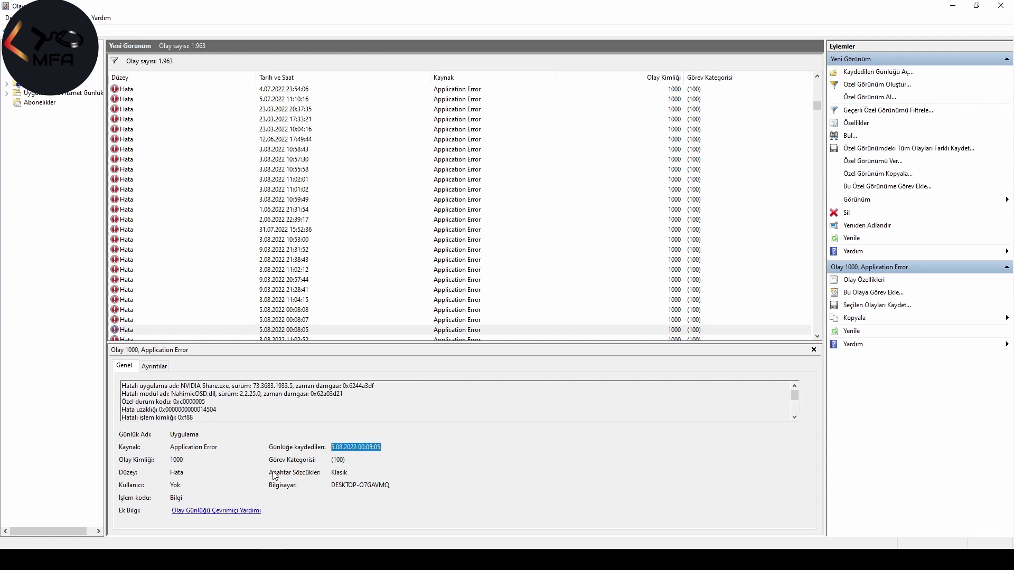